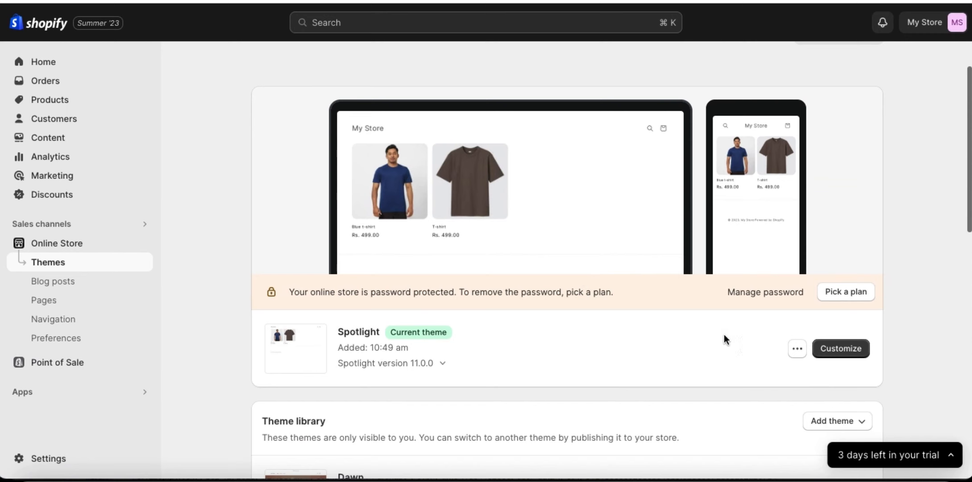
Step: Open the Spotlight theme's code and find "/head" in theme.liquid
{"action": "left_click", "coordinate": [797, 349]}
{"action": "left_click", "coordinate": [710, 293]}
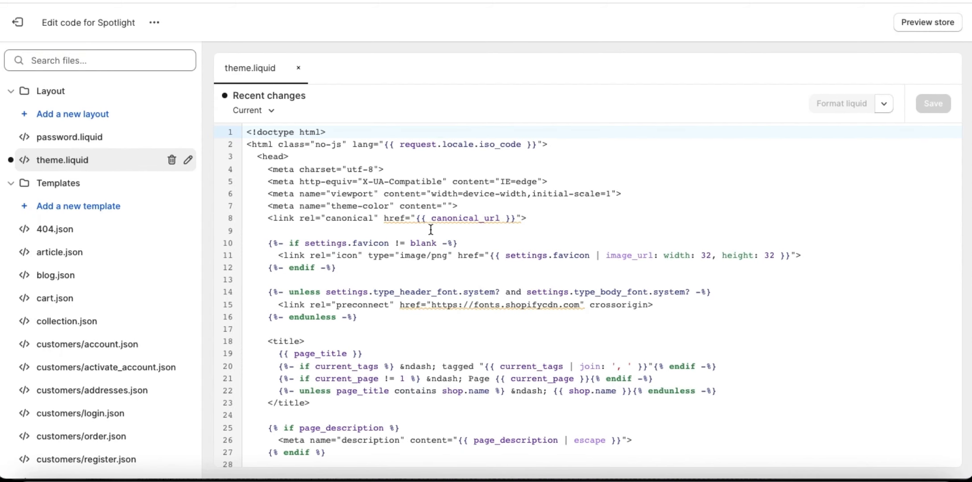
{"action": "left_click", "coordinate": [330, 333]}
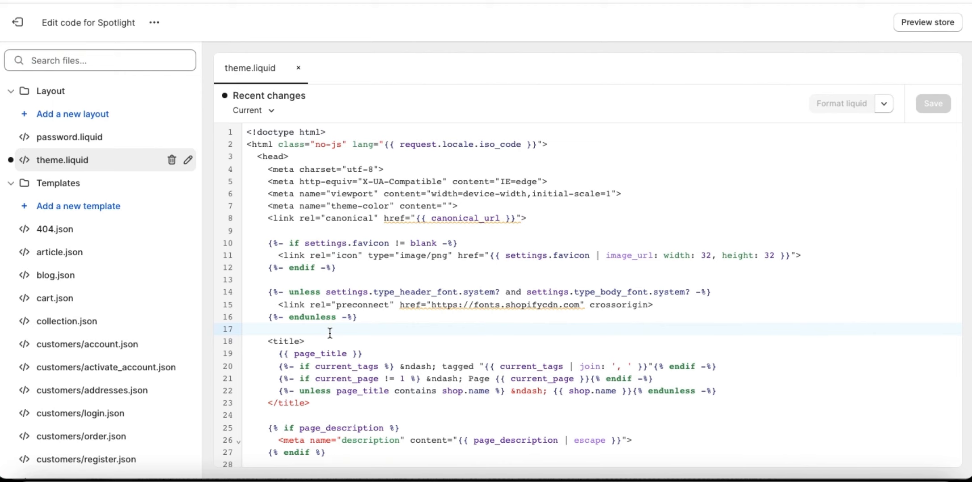
{"action": "key", "text": "ctrl+f"}
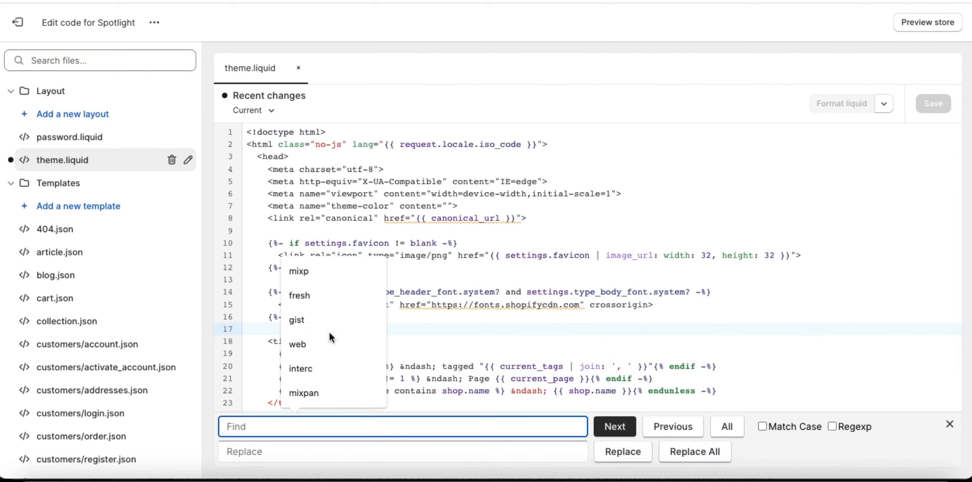
{"action": "type", "text": "/head"}
{"action": "key", "text": "Return"}
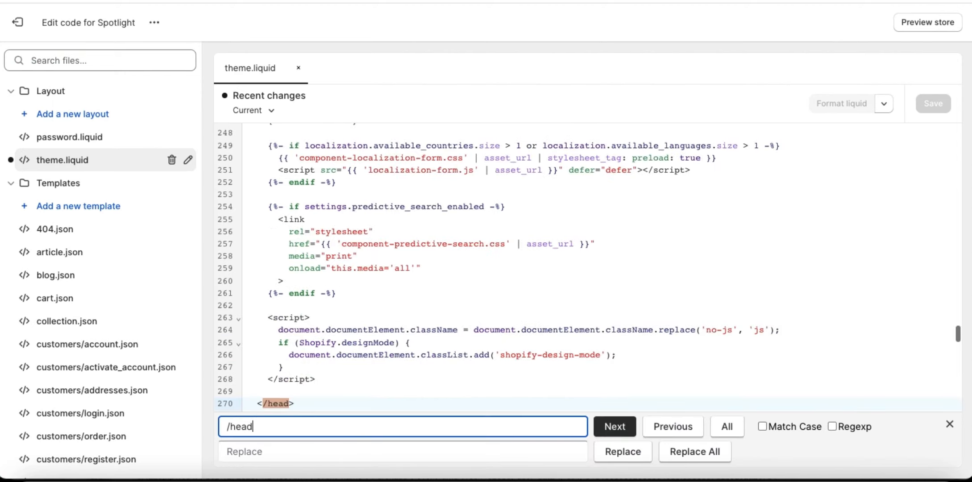
Step: Paste the copied CustomerLabs tracking code on the empty line above the closing head tag in theme.liquid and save the file
{"action": "left_click", "coordinate": [255, 392]}
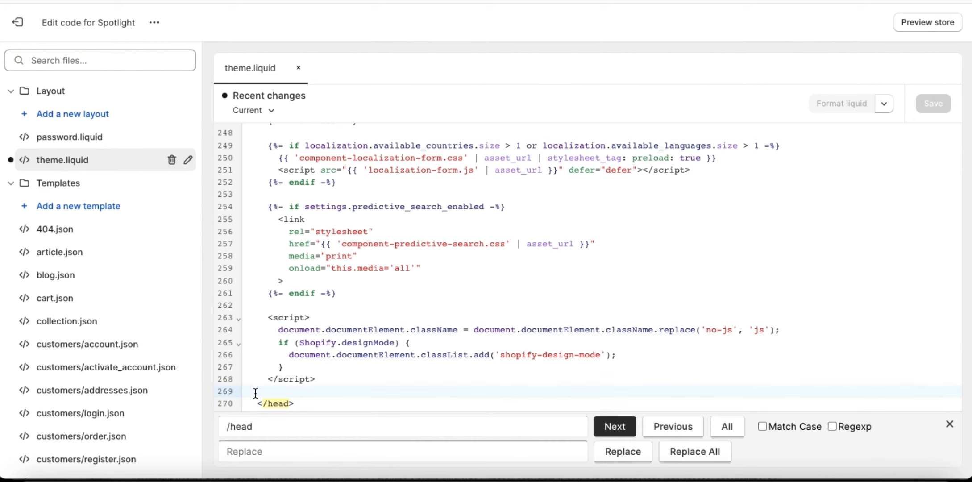
{"action": "key", "text": "ctrl+v"}
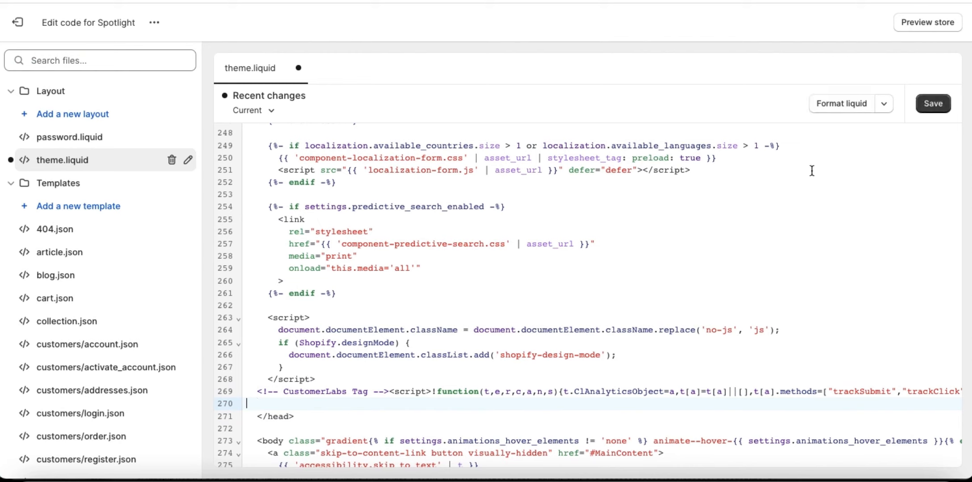
{"action": "left_click", "coordinate": [940, 106]}
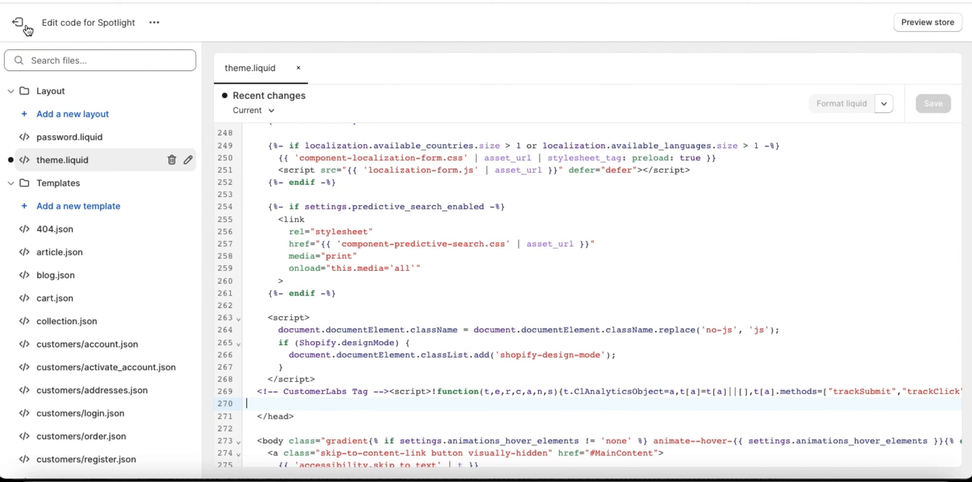
Step: Leave the code editor and open the Customer events page in the store settings
{"action": "left_click", "coordinate": [50, 452]}
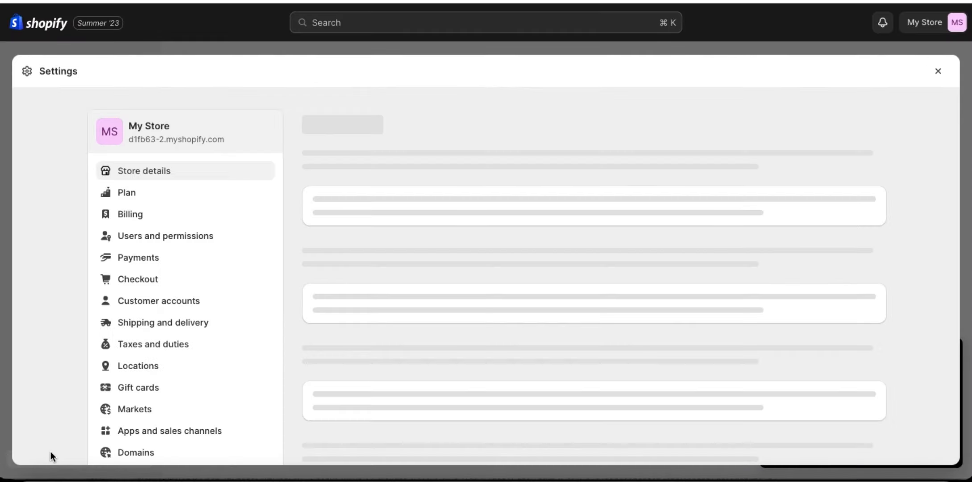
{"action": "scroll", "coordinate": [171, 330], "scroll_direction": "down", "scroll_amount": 5}
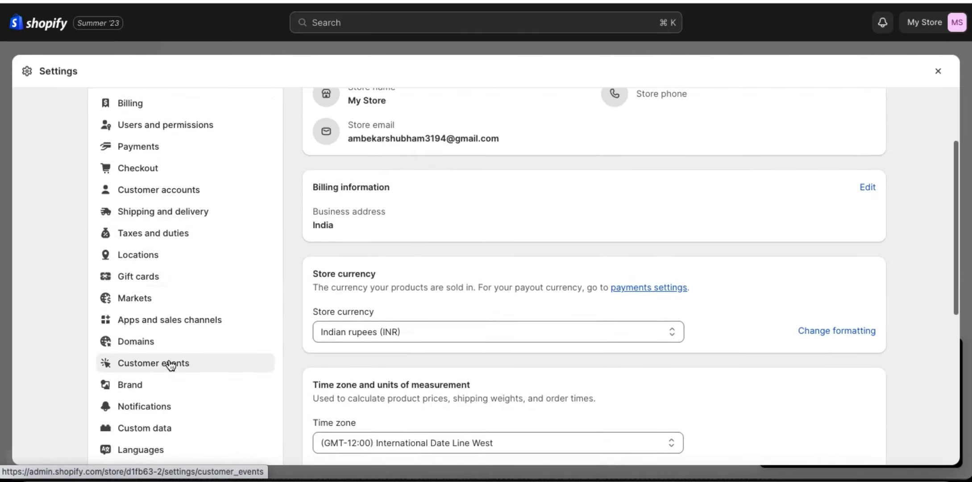
{"action": "left_click", "coordinate": [171, 365]}
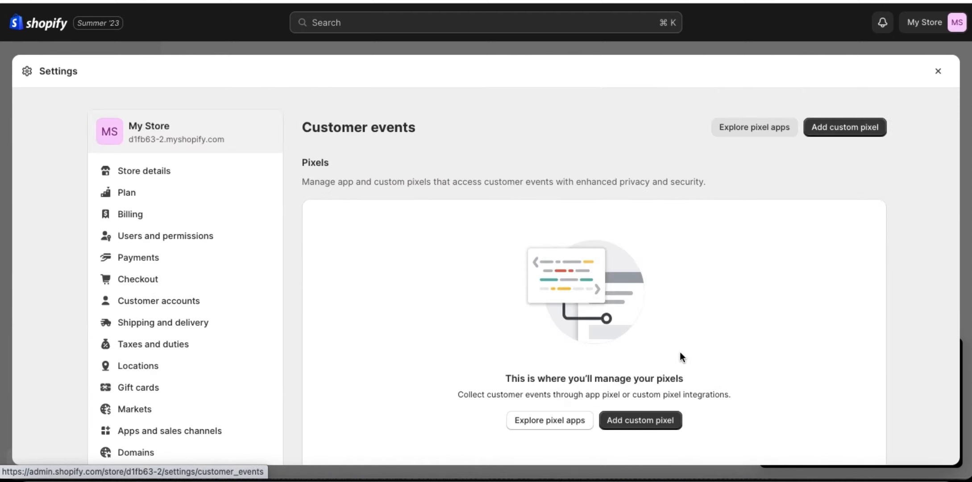
Step: Add a custom pixel named "CustomerLabs pixel"
{"action": "left_click", "coordinate": [646, 421]}
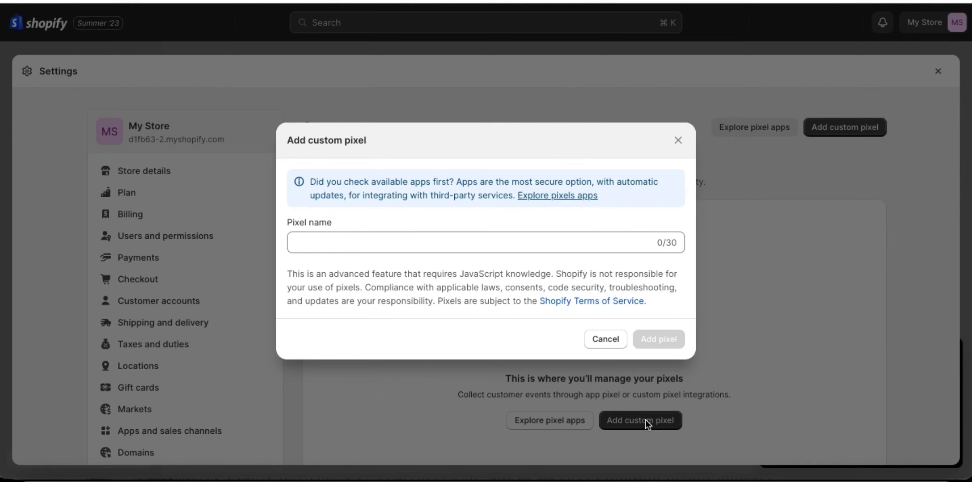
{"action": "left_click", "coordinate": [333, 240]}
{"action": "type", "text": "Cus"}
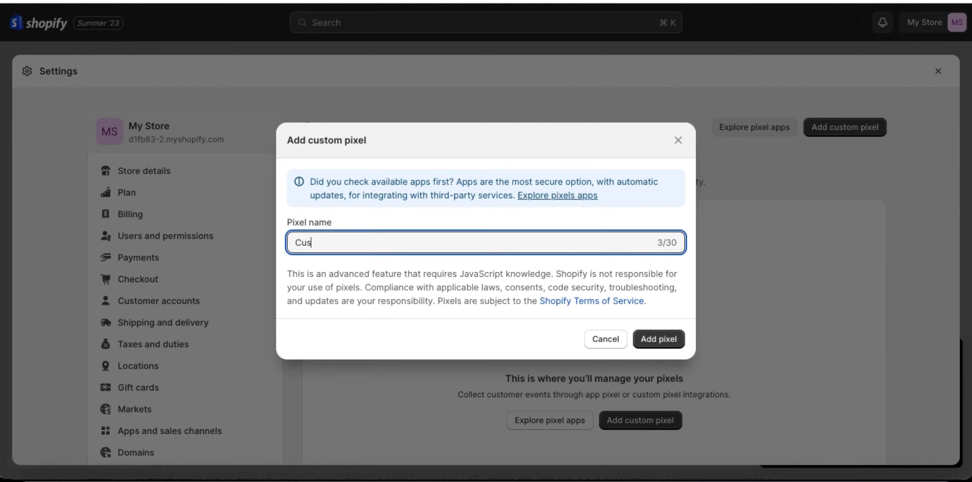
{"action": "type", "text": "tomerLabs pixel"}
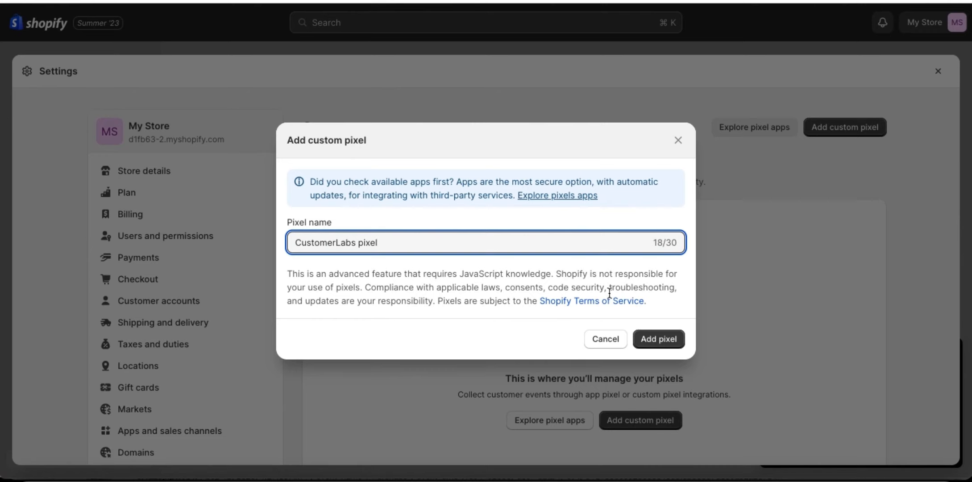
{"action": "left_click", "coordinate": [657, 340]}
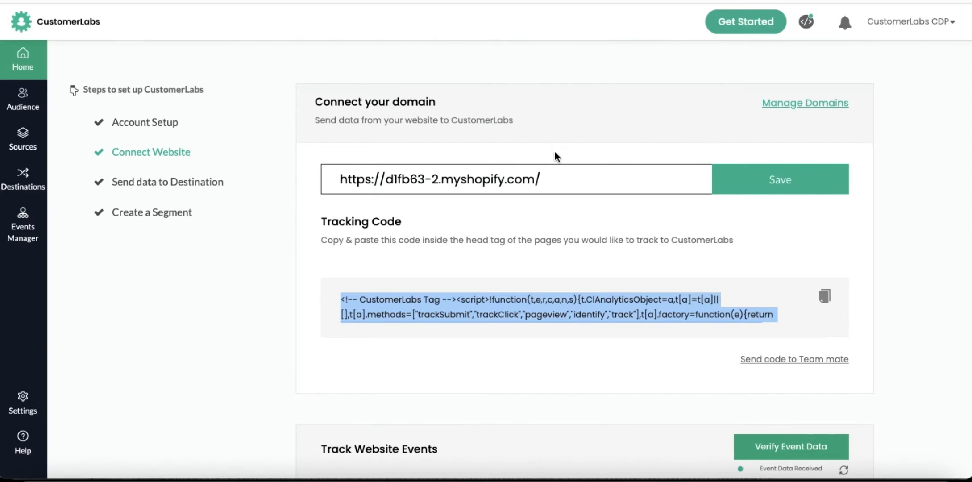
Step: Switch to CustomerLabs, open the Shopify integration without post-purchase, and copy the custom pixel code from its third instruction
{"action": "scroll", "coordinate": [496, 284], "scroll_direction": "down", "scroll_amount": 7}
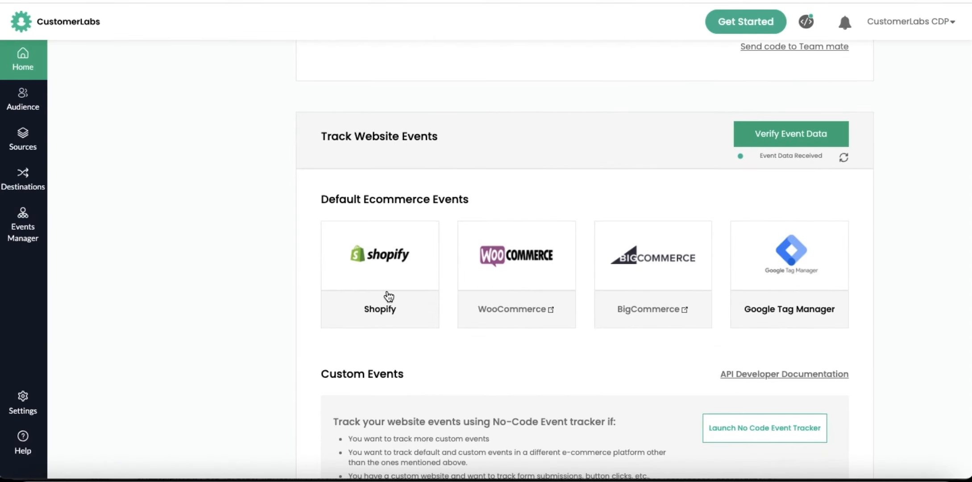
{"action": "left_click", "coordinate": [394, 264]}
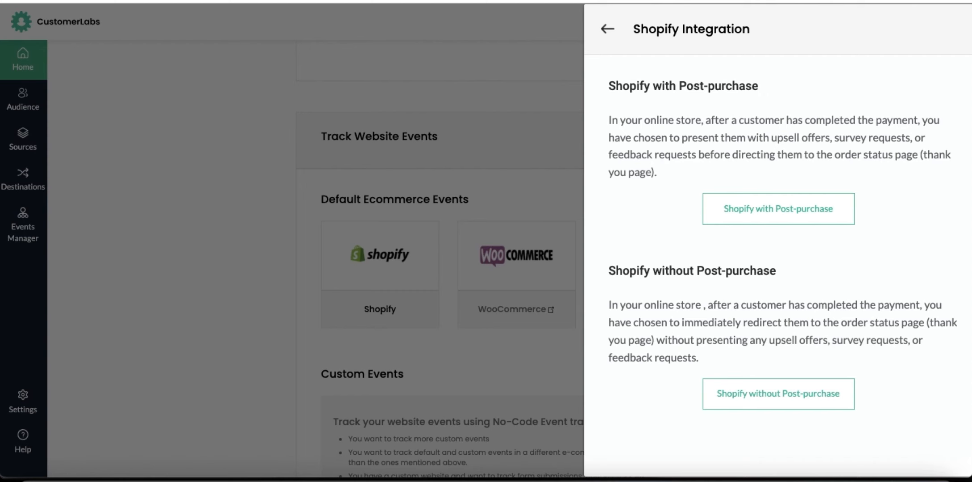
{"action": "left_click", "coordinate": [772, 392]}
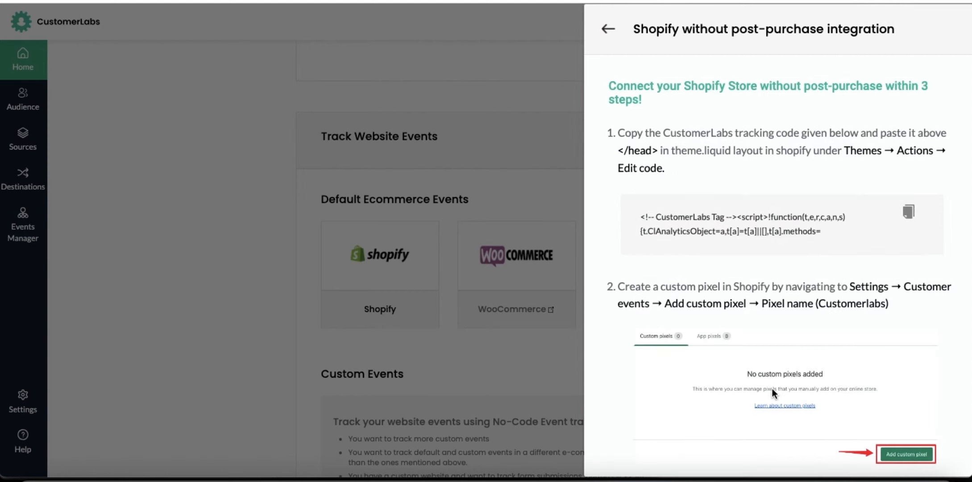
{"action": "scroll", "coordinate": [750, 300], "scroll_direction": "down", "scroll_amount": 5}
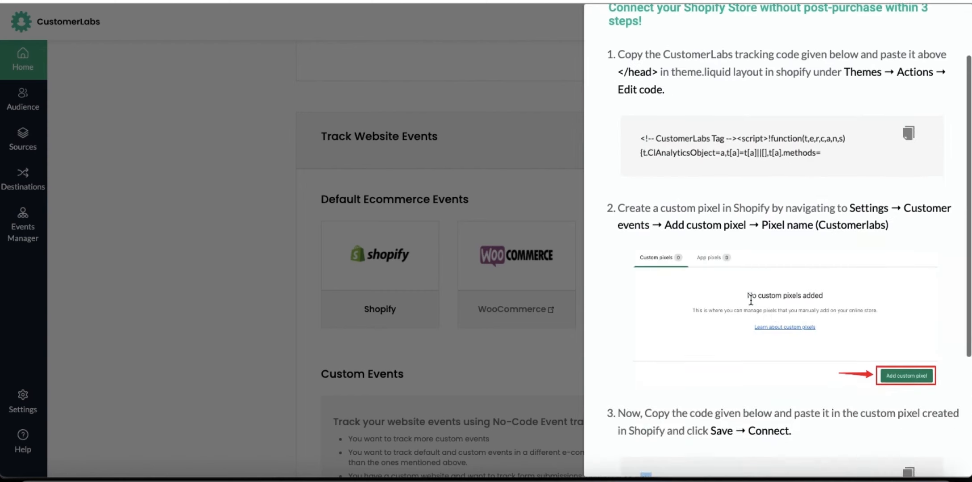
{"action": "left_click", "coordinate": [909, 342]}
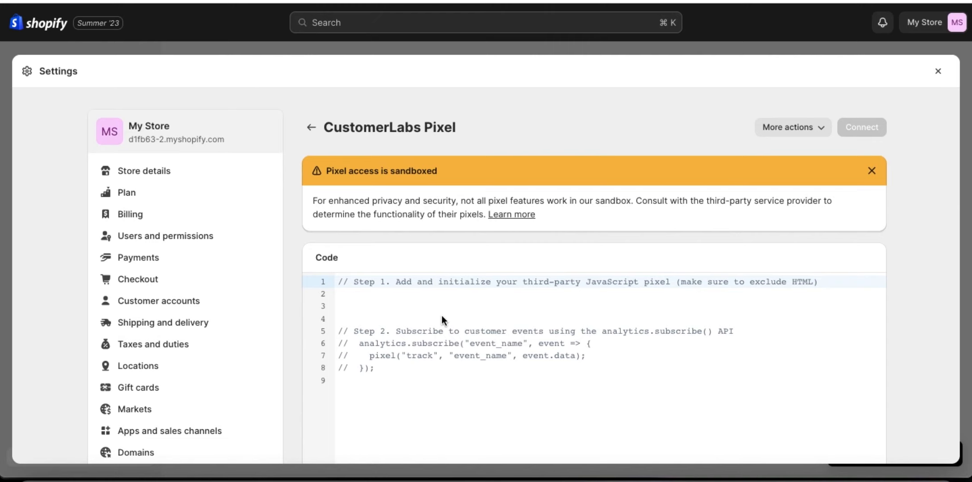
Step: In Shopify, paste the copied code after the default comments of the CustomerLabs Pixel, save it, and connect the pixel to My Store
{"action": "left_click", "coordinate": [360, 388]}
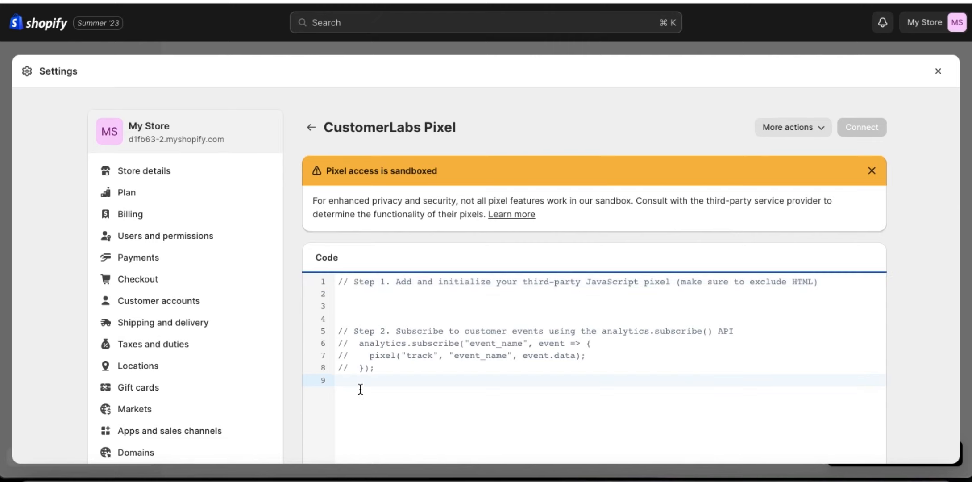
{"action": "key", "text": "super+v"}
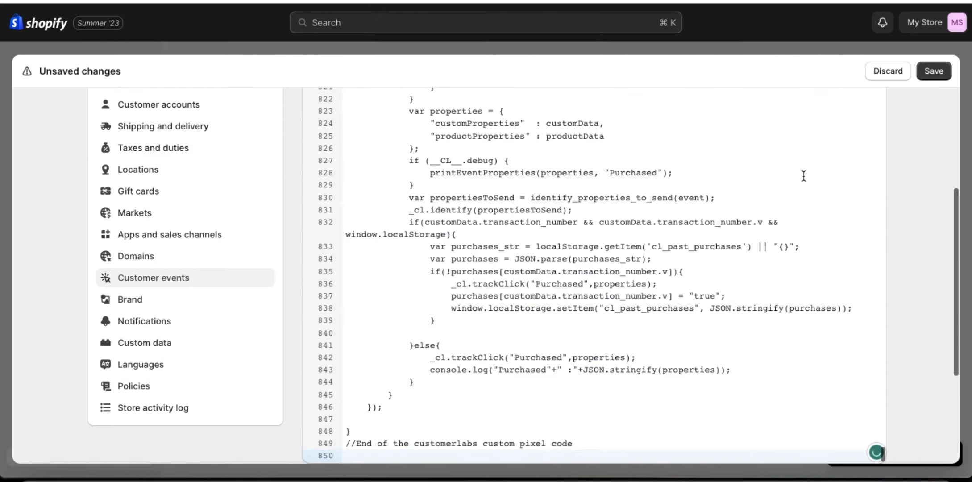
{"action": "left_click", "coordinate": [939, 73]}
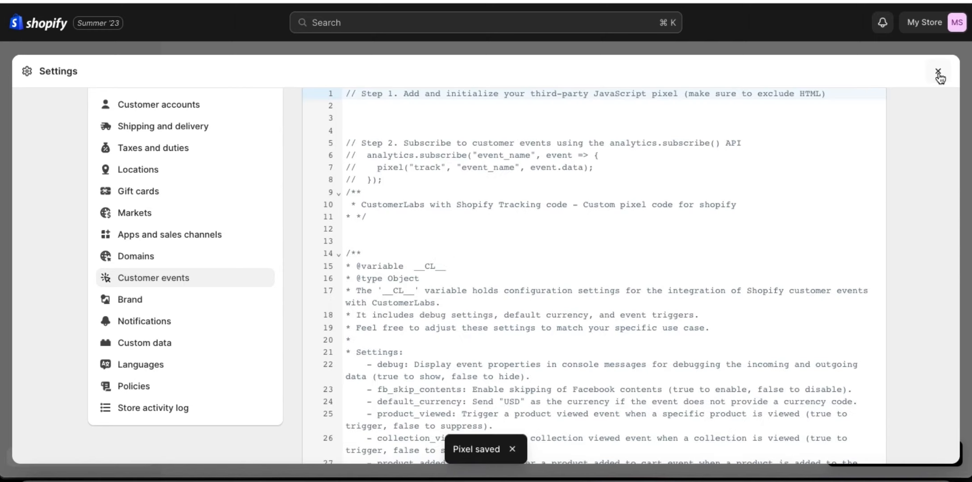
{"action": "scroll", "coordinate": [779, 178], "scroll_direction": "up", "scroll_amount": 5}
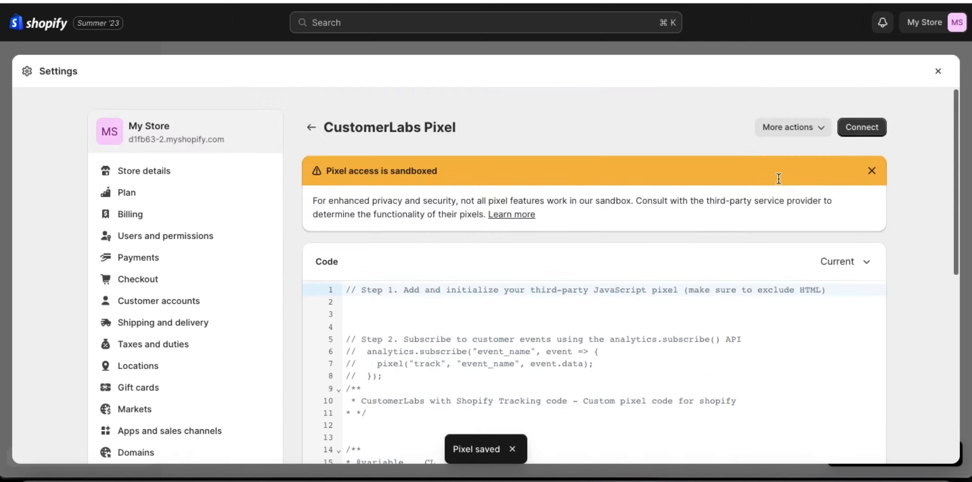
{"action": "left_click", "coordinate": [871, 133]}
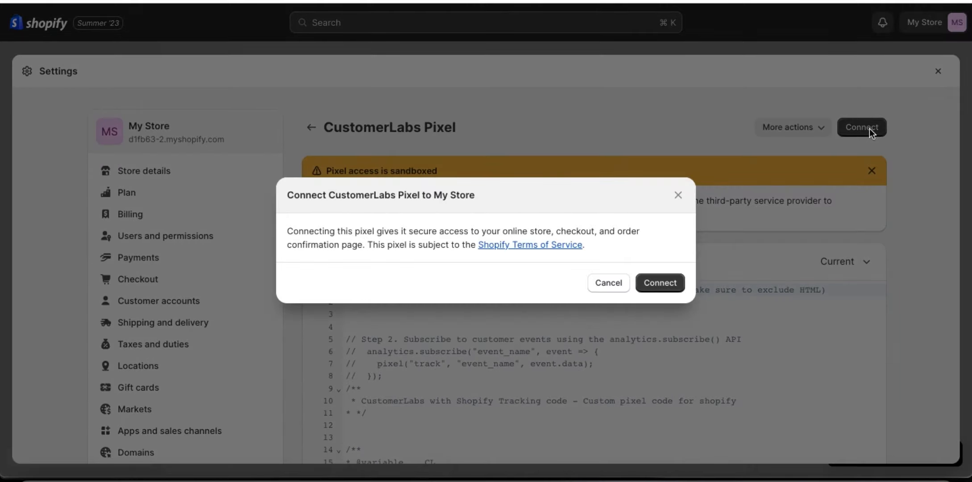
{"action": "left_click", "coordinate": [655, 284]}
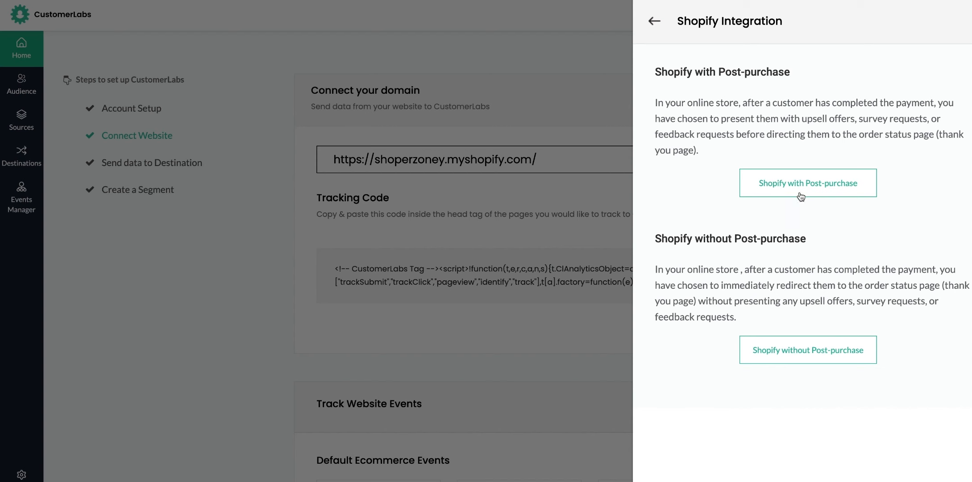
Step: In CustomerLabs, open the Shopify integration with post-purchase for the shoperzoney store and copy the custom pixel code from its third instruction
{"action": "left_click", "coordinate": [819, 181]}
{"action": "scroll", "coordinate": [826, 315], "scroll_direction": "down", "scroll_amount": 2}
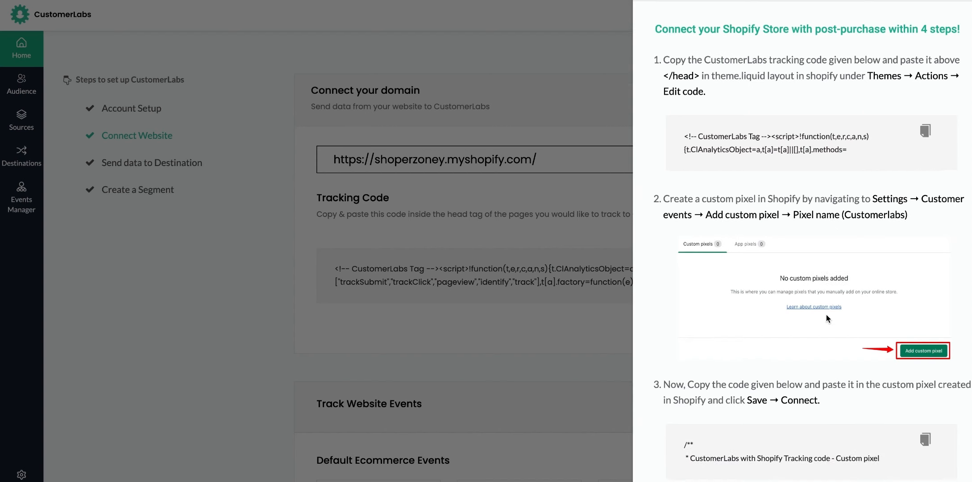
{"action": "left_click", "coordinate": [925, 390]}
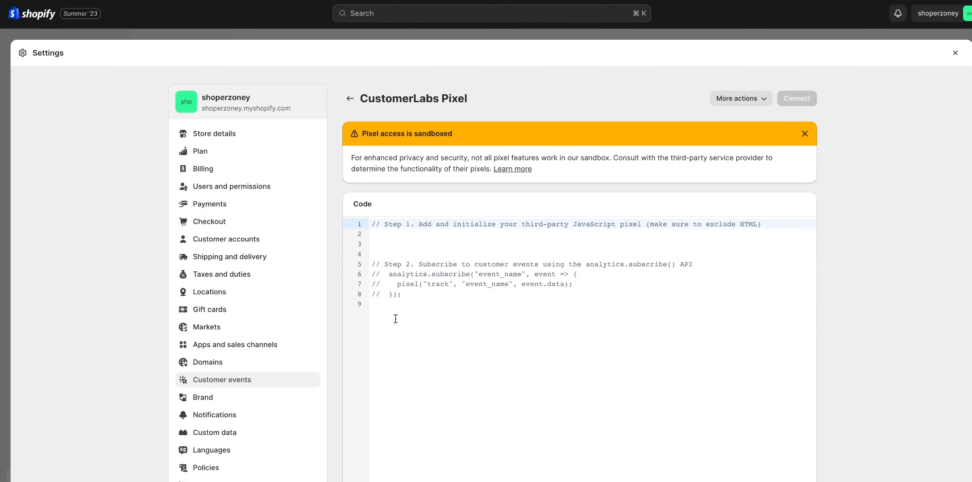
Step: Paste the copied code into the shoperzoney store's CustomerLabs Pixel in Shopify, save it, and connect the pixel to the store
{"action": "left_click", "coordinate": [395, 318]}
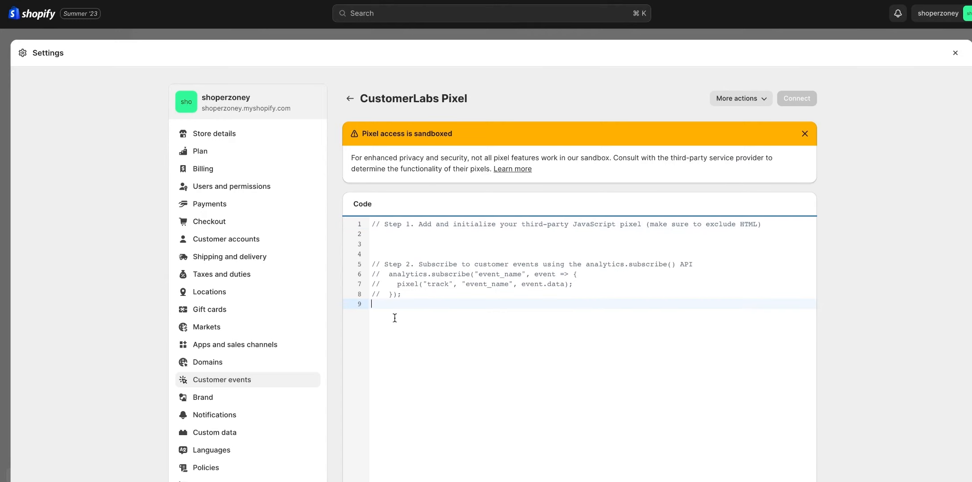
{"action": "key", "text": "ctrl+v"}
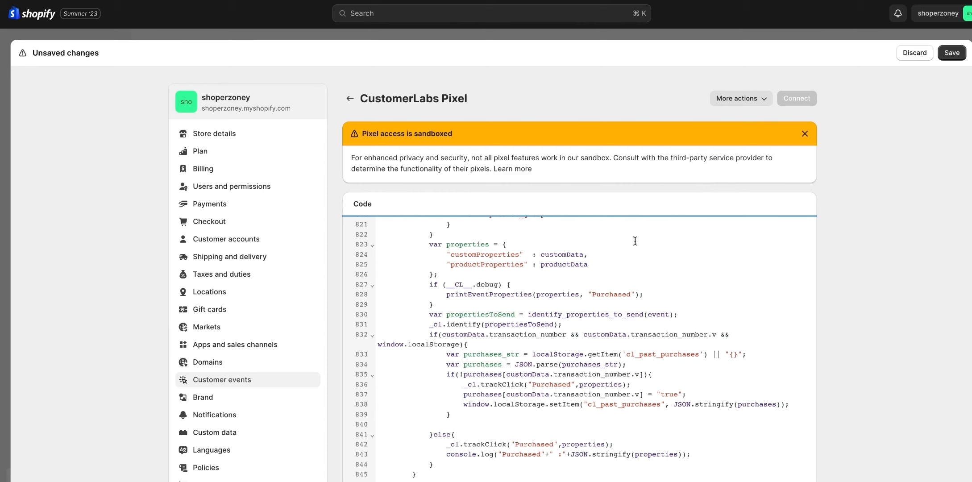
{"action": "left_click", "coordinate": [960, 53]}
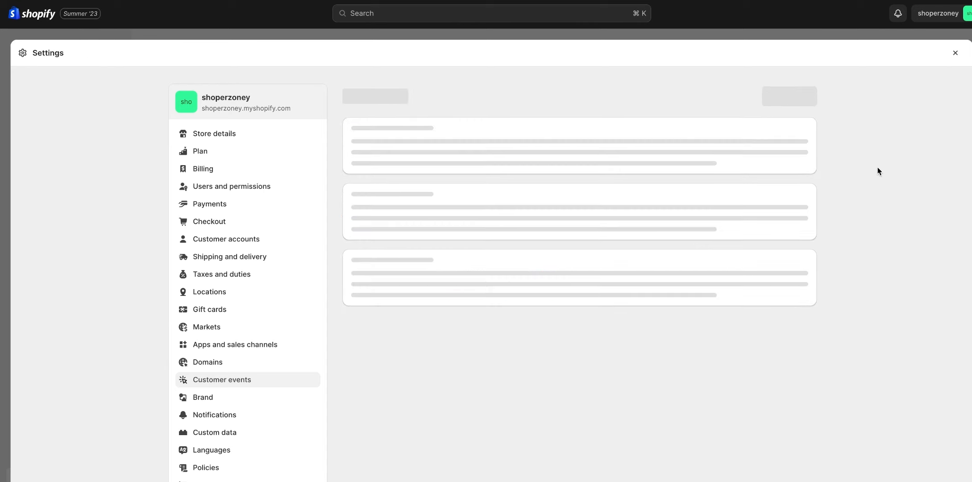
{"action": "left_click", "coordinate": [804, 100]}
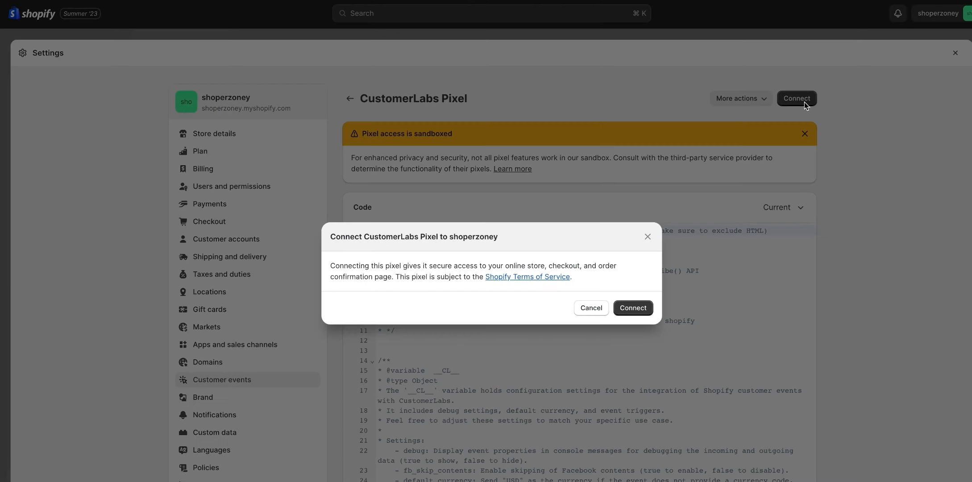
{"action": "left_click", "coordinate": [632, 307]}
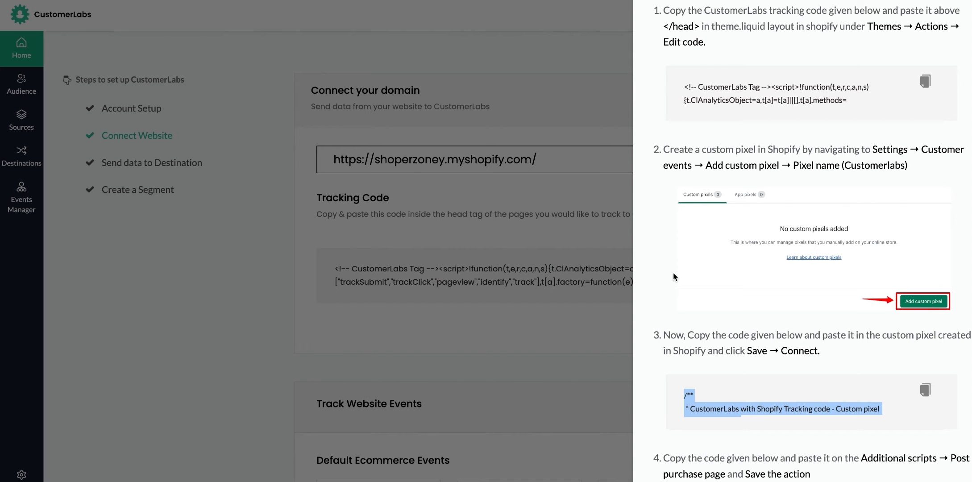
Step: Copy the code from the fourth CustomerLabs instruction, and in Shopify bring up the post-purchase page's additional scripts in the shoperzoney store's checkout settings
{"action": "scroll", "coordinate": [674, 274], "scroll_direction": "down", "scroll_amount": 3}
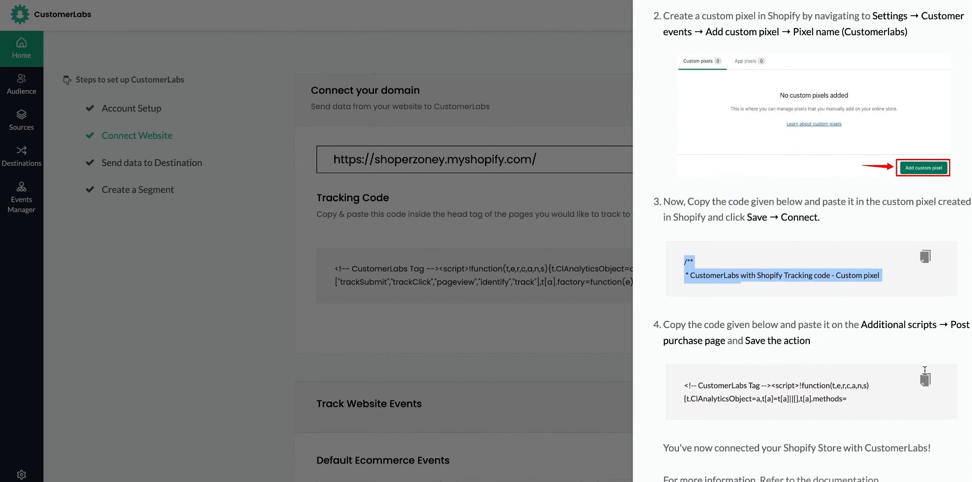
{"action": "left_click", "coordinate": [926, 379]}
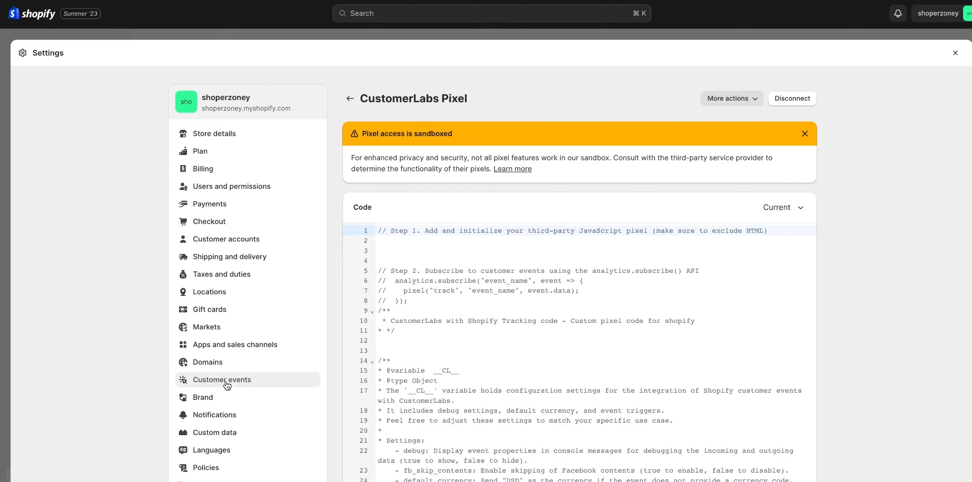
{"action": "left_click", "coordinate": [956, 53]}
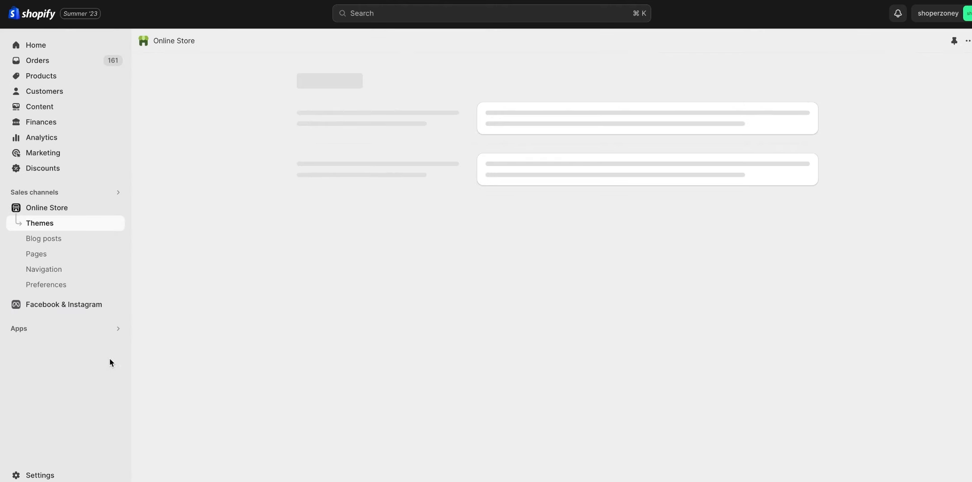
{"action": "left_click", "coordinate": [39, 475]}
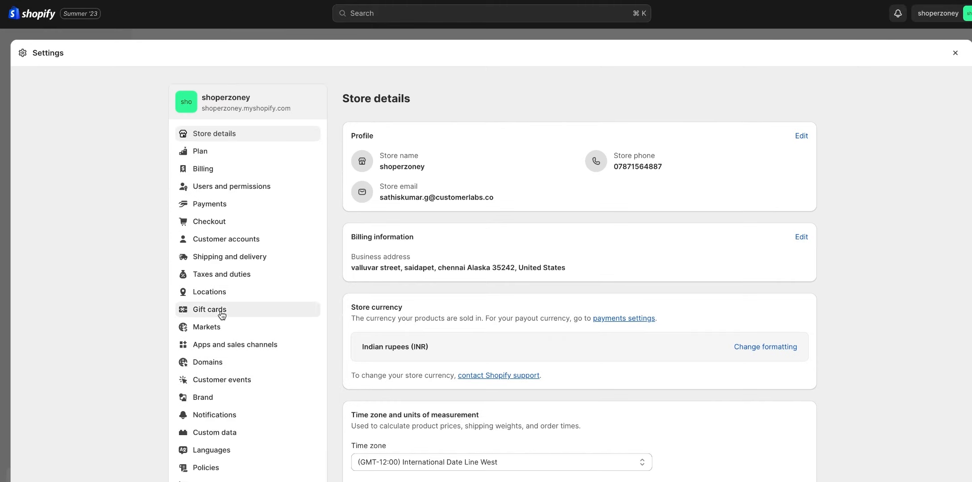
{"action": "left_click", "coordinate": [220, 226]}
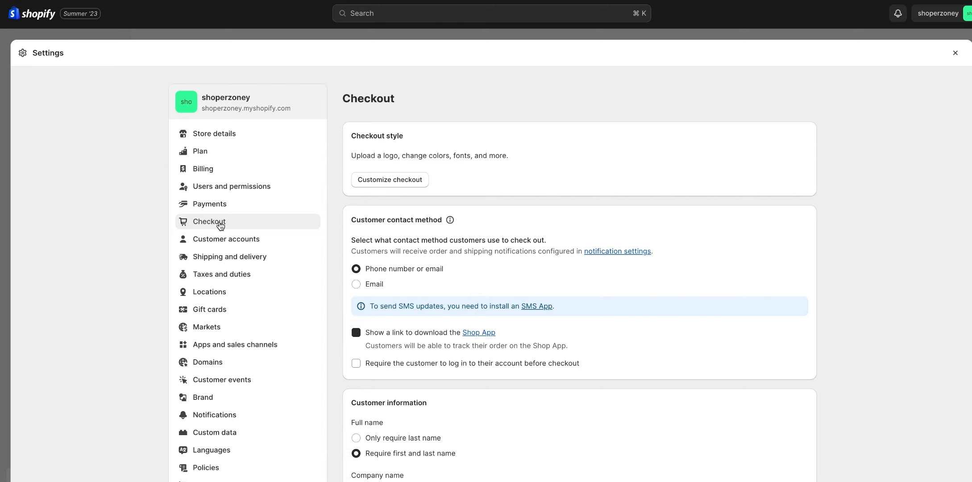
{"action": "scroll", "coordinate": [497, 272], "scroll_direction": "down", "scroll_amount": 3}
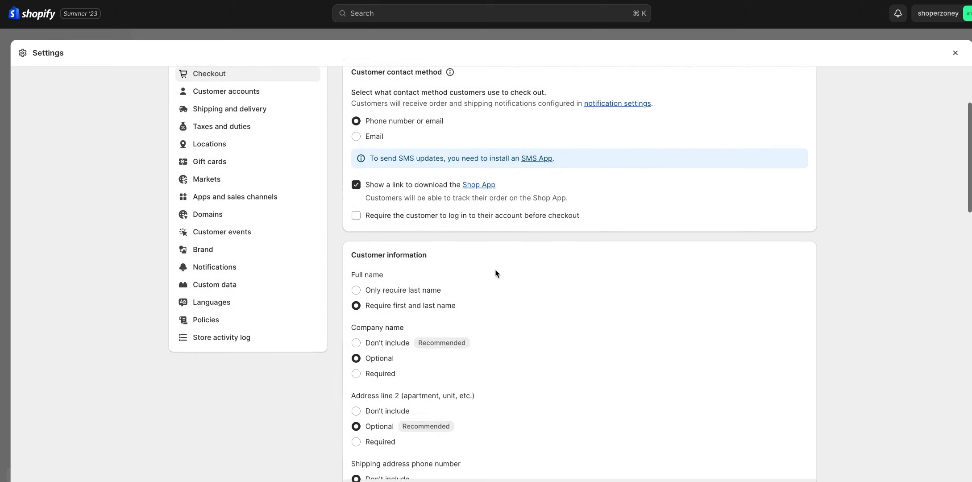
{"action": "scroll", "coordinate": [497, 273], "scroll_direction": "down", "scroll_amount": 5}
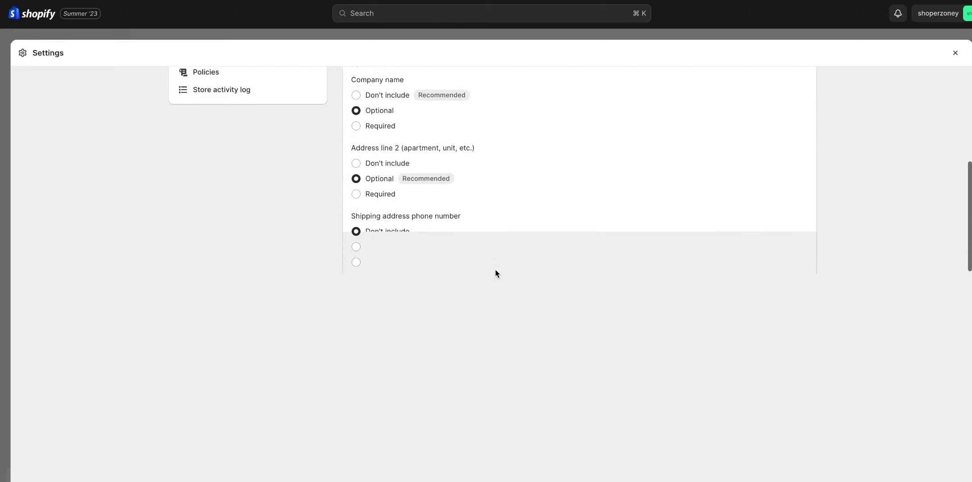
{"action": "scroll", "coordinate": [497, 273], "scroll_direction": "down", "scroll_amount": 10}
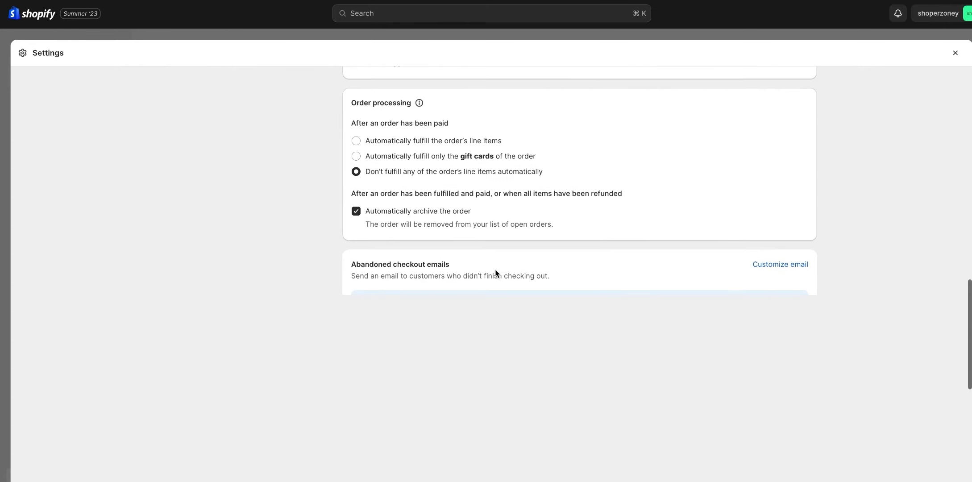
{"action": "scroll", "coordinate": [496, 273], "scroll_direction": "down", "scroll_amount": 10}
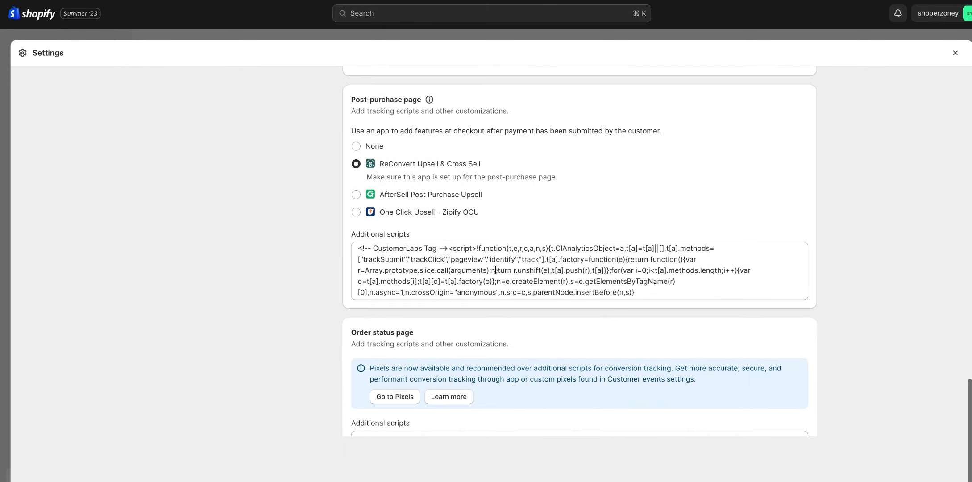
{"action": "scroll", "coordinate": [496, 270], "scroll_direction": "down", "scroll_amount": 2}
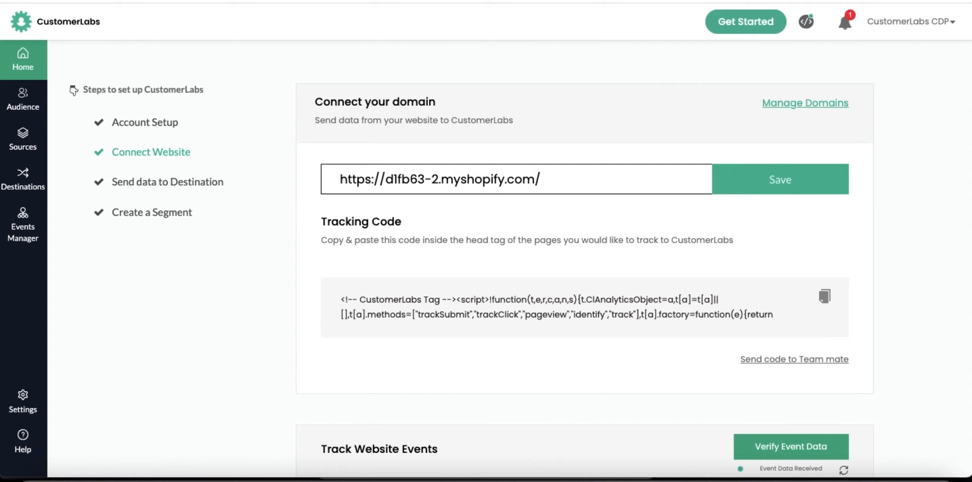
Step: In CustomerLabs, verify the website's event data by viewing the recent data, and open the Events Manager
{"action": "scroll", "coordinate": [753, 253], "scroll_direction": "down", "scroll_amount": 2}
{"action": "left_click", "coordinate": [779, 369]}
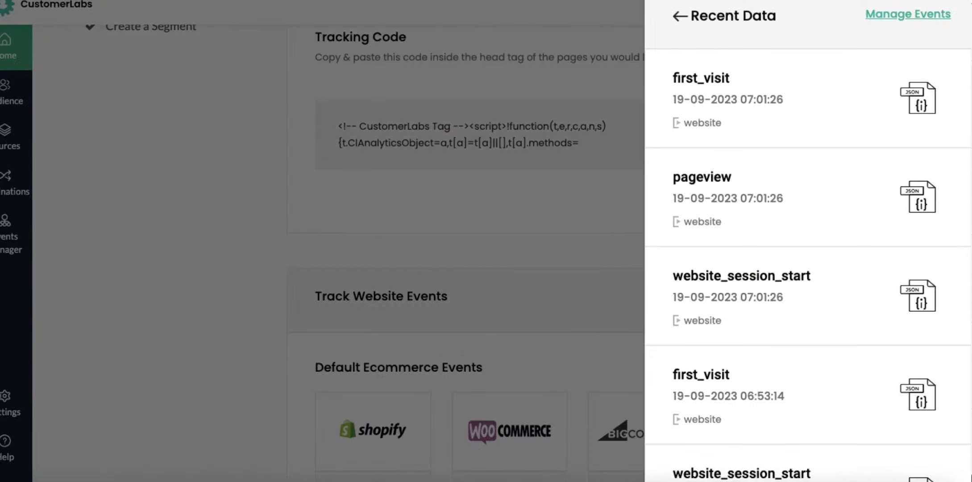
{"action": "left_click", "coordinate": [248, 153]}
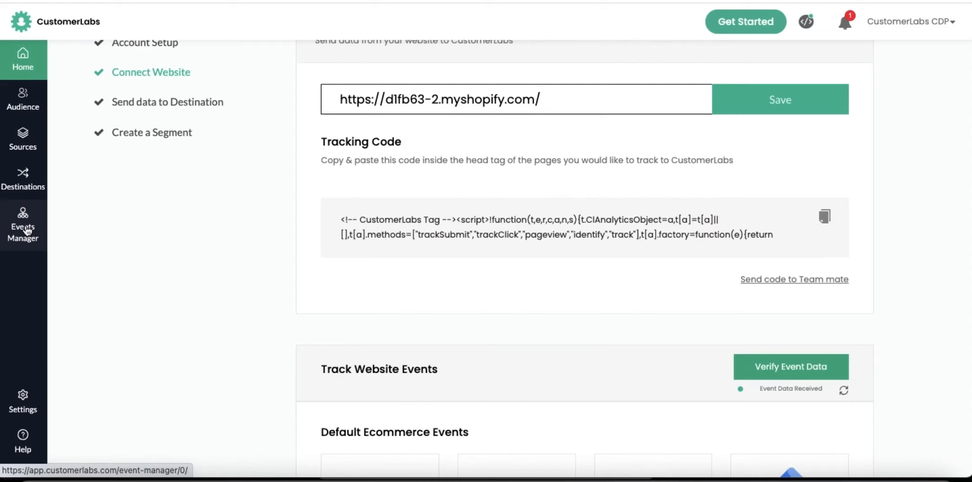
{"action": "left_click", "coordinate": [7, 225]}
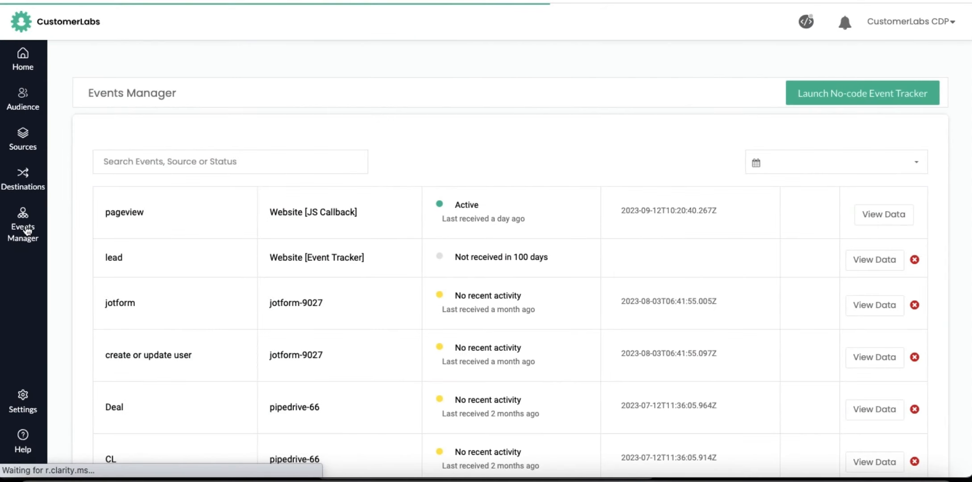